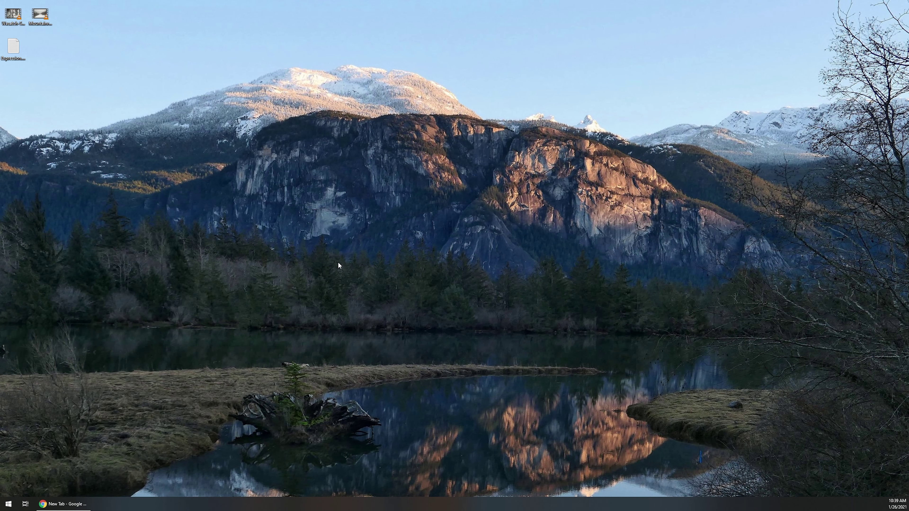
Step: Open Display settings from the desktop's right-click menu
right_click(331, 187)
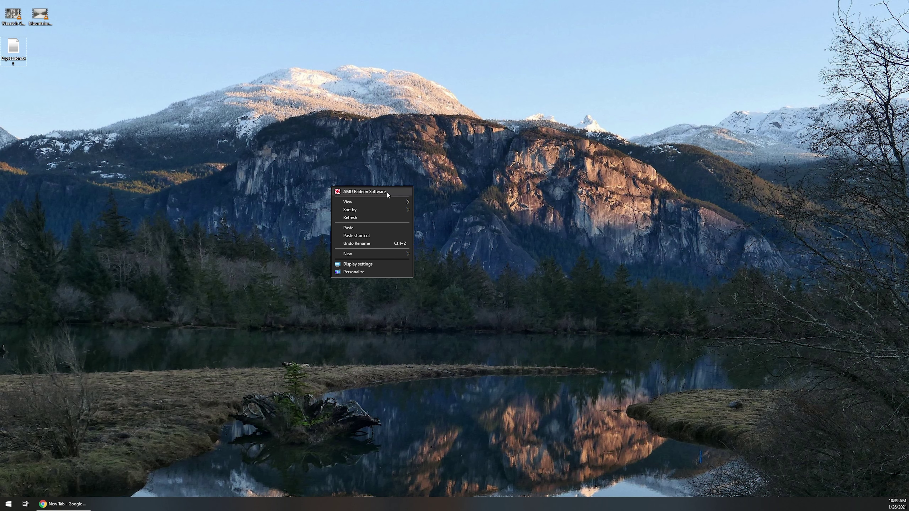
left_click(361, 263)
scroll(283, 205, "down", 2)
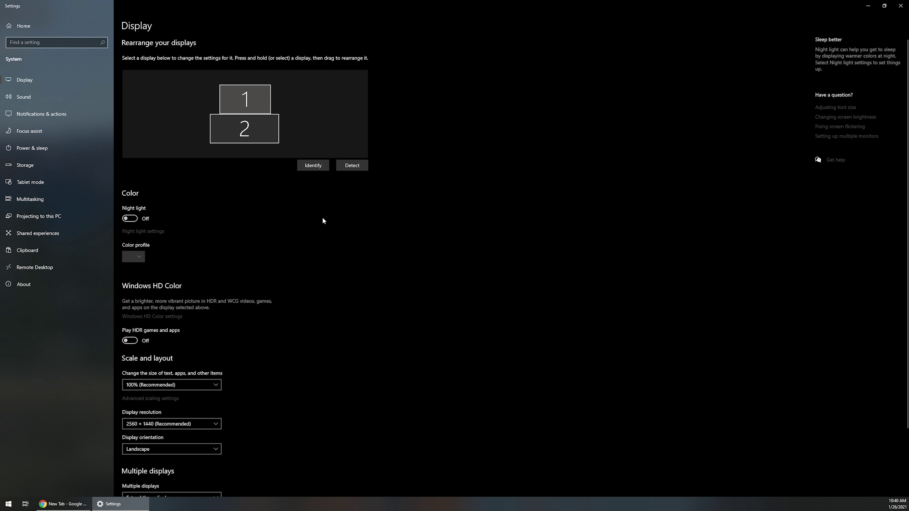
Step: Use Identify twice to see which monitor is display 1, then minimize Settings
left_click(316, 168)
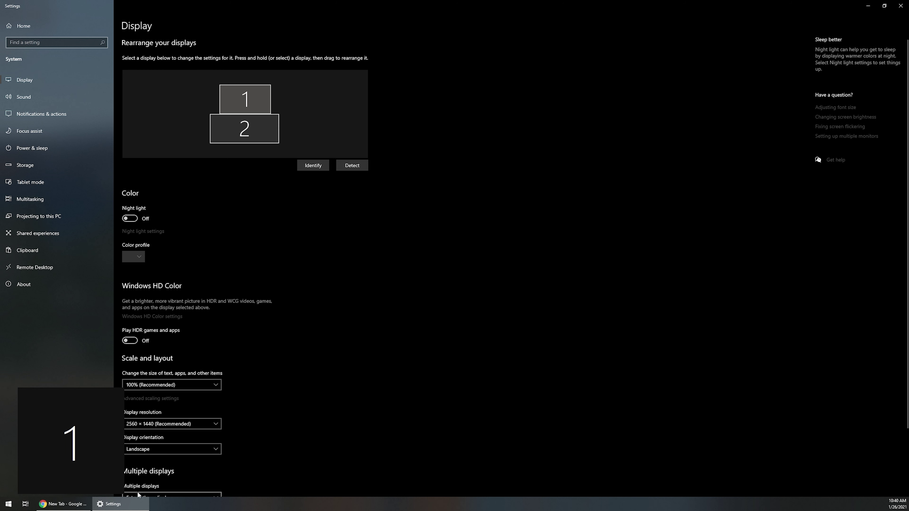
left_click(310, 168)
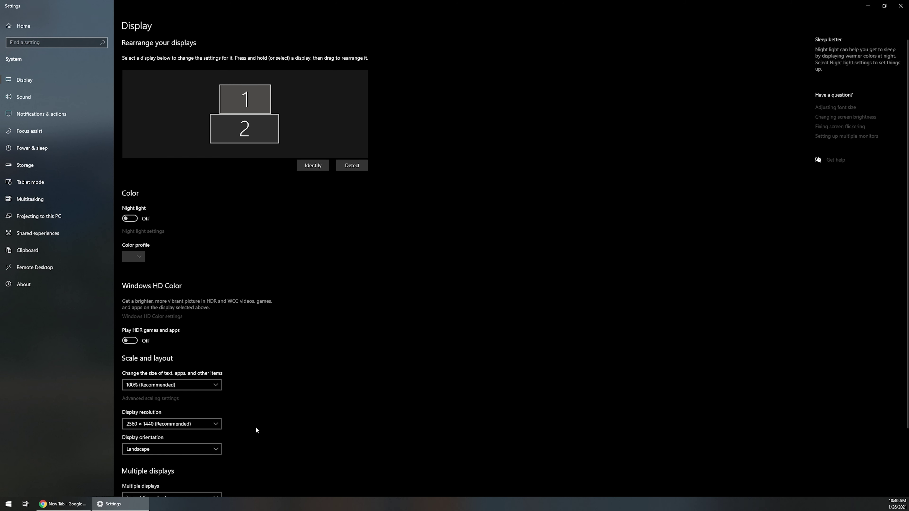
scroll(257, 430, "down", 3)
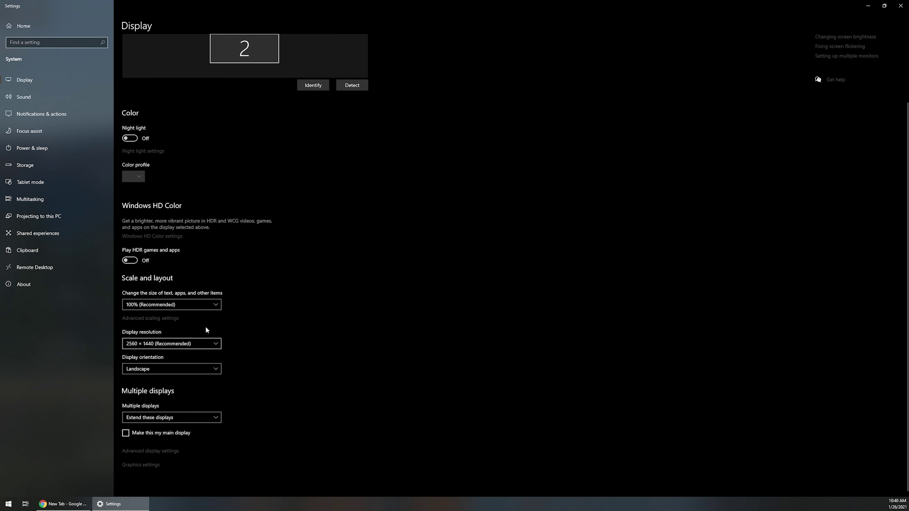
left_click(868, 5)
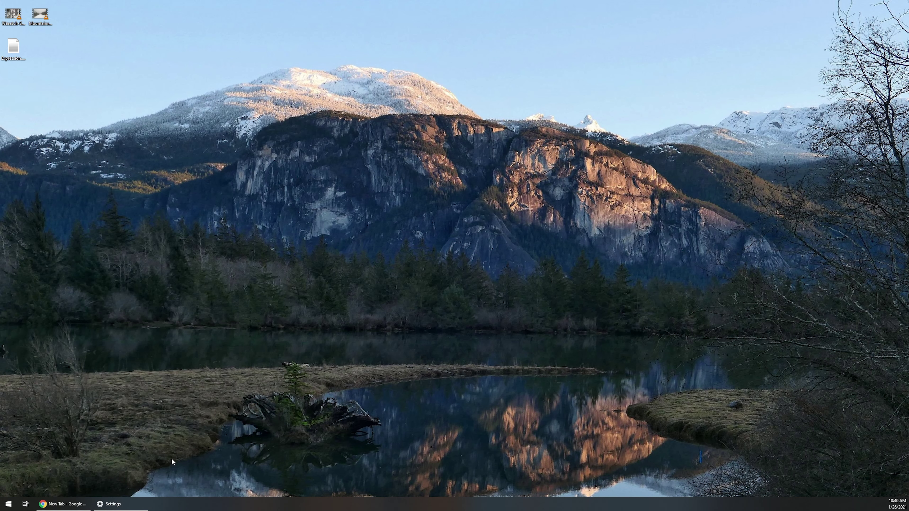
Step: Search Google in Chrome for 'Desktop Wallpapers'
left_click(62, 504)
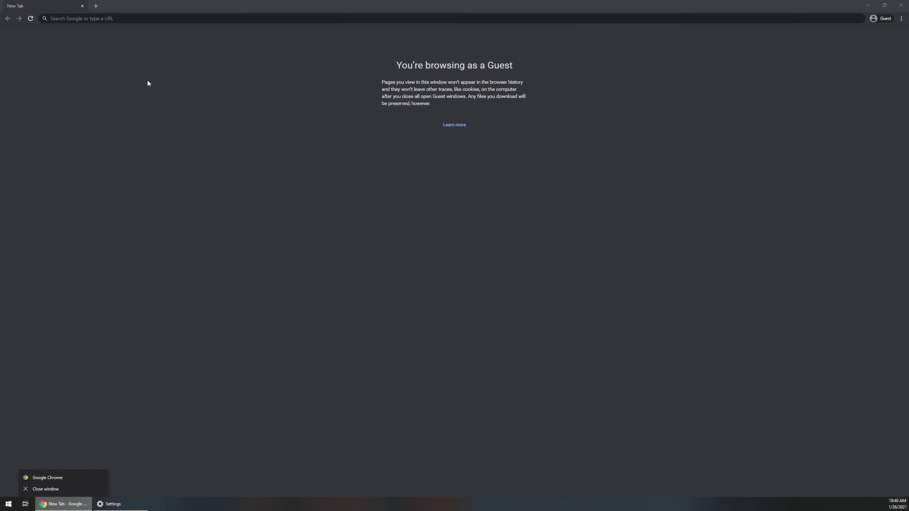
left_click(125, 21)
type("Desktop Wallpapers")
key("Return")
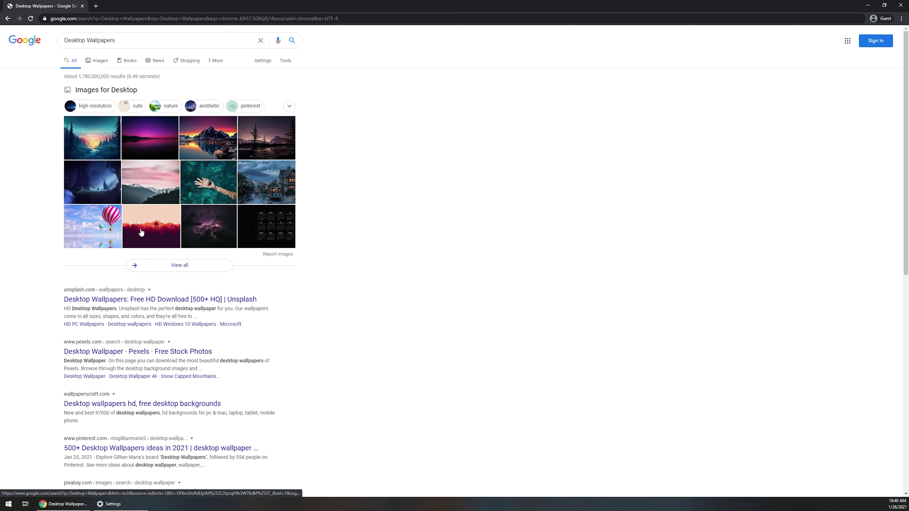
Step: Open the WallpapersCraft result and expand its Fullscreen resolutions list
scroll(124, 283, "down", 3)
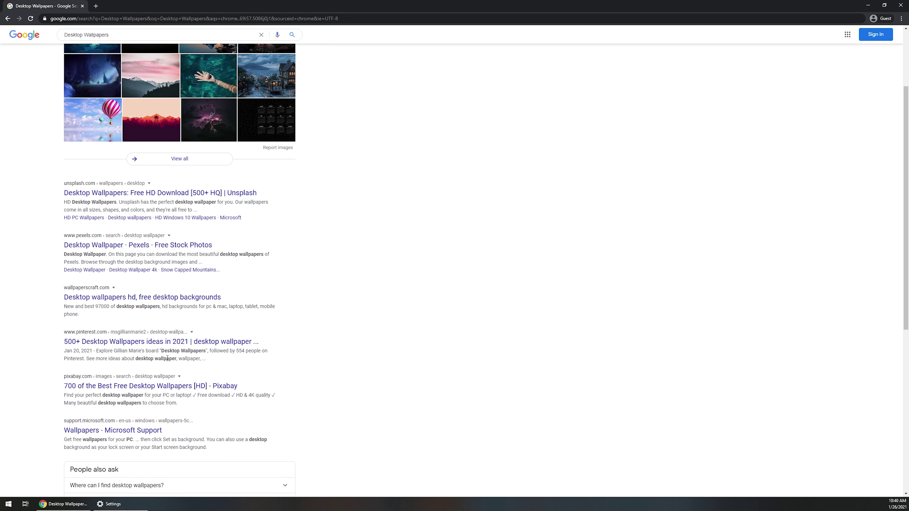
scroll(167, 358, "down", 5)
scroll(168, 345, "up", 8)
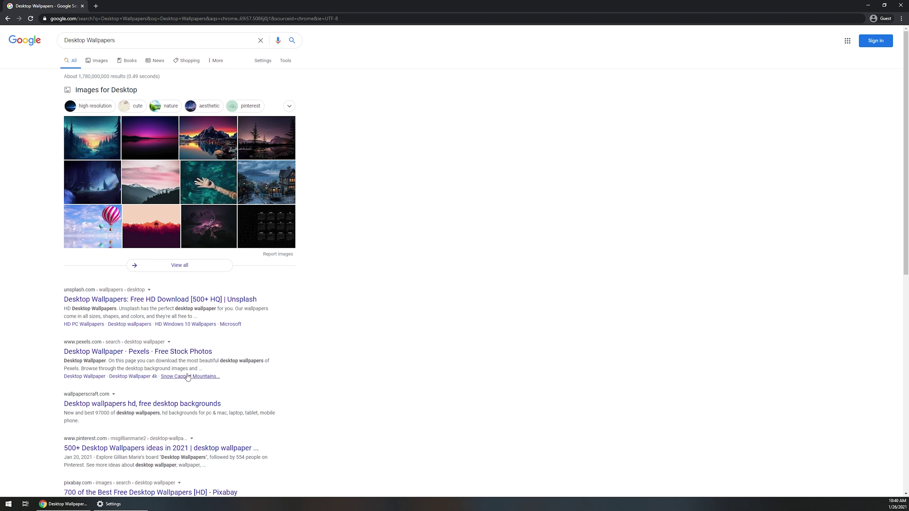
left_click(107, 404)
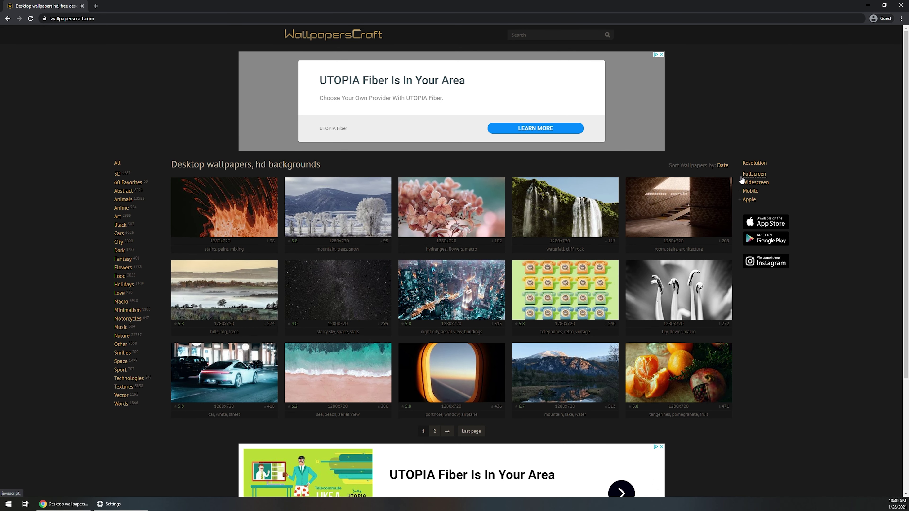
left_click(746, 174)
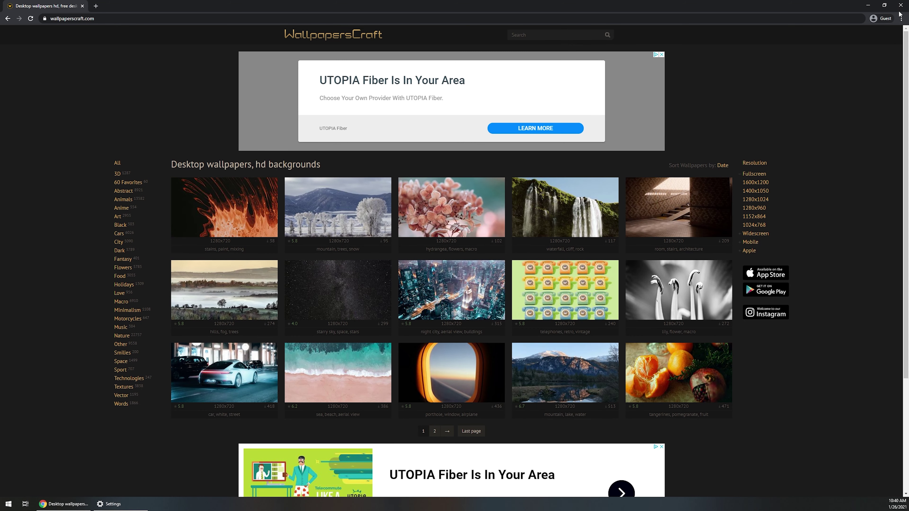
Step: Close Chrome and open the Pictures folder in File Explorer via Win+X
left_click(902, 4)
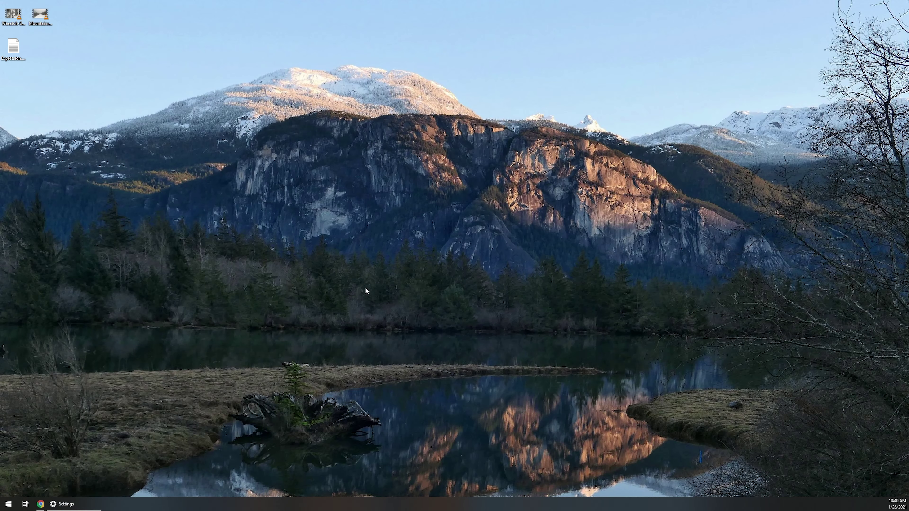
key("super")
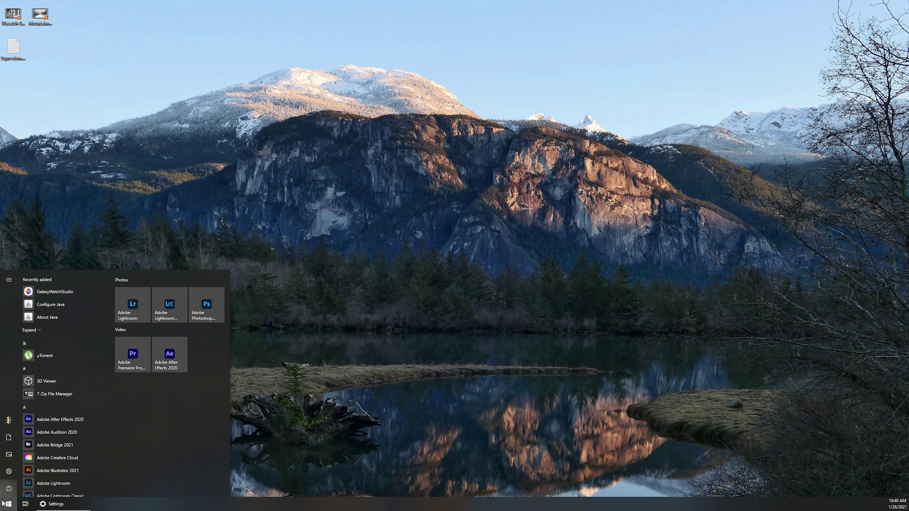
right_click(9, 504)
left_click(28, 448)
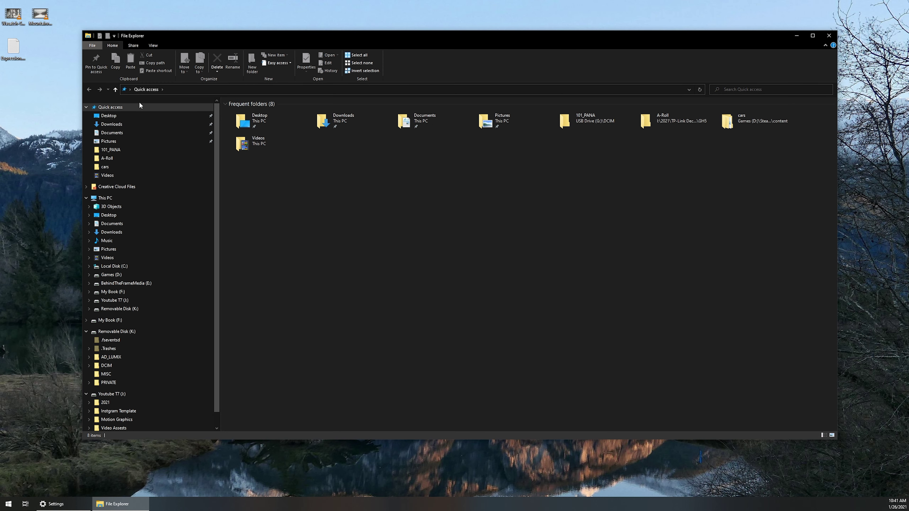
left_click(106, 257)
left_click(108, 249)
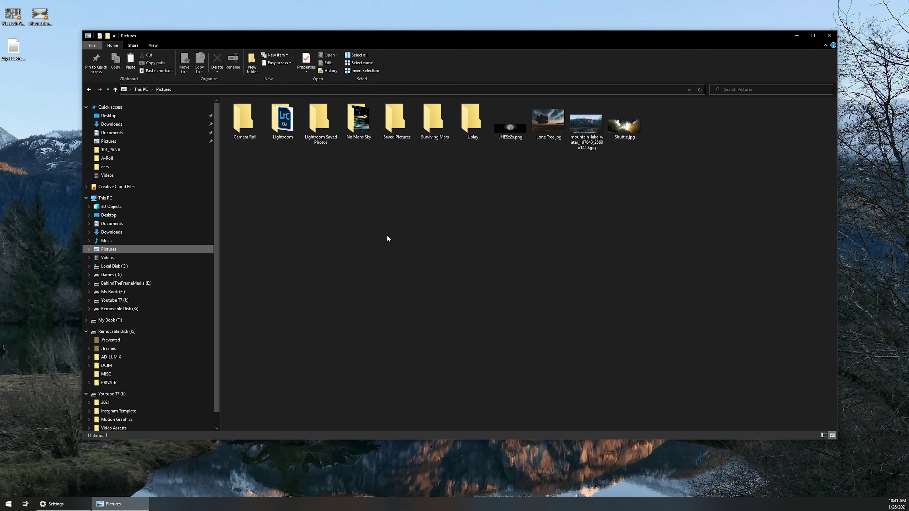
Step: Set the moon image JHESz2s.png as the desktop background
left_click_drag(679, 166, 494, 102)
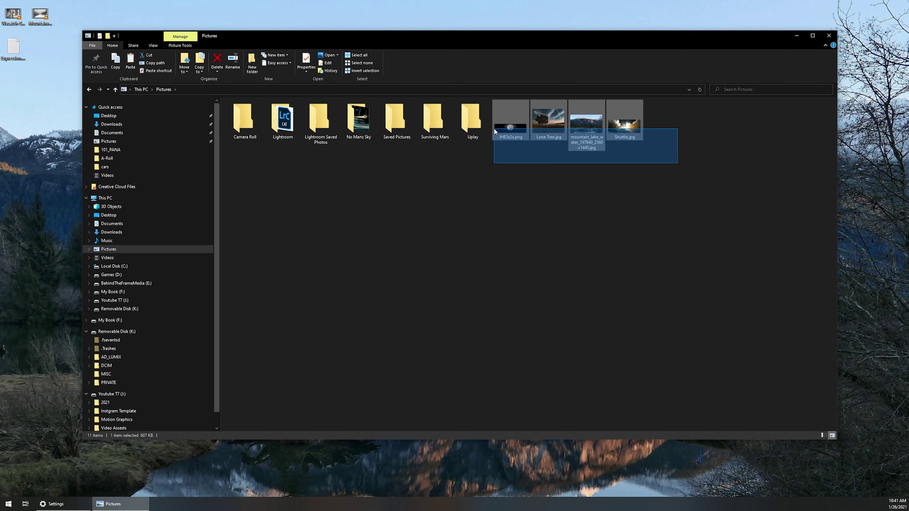
left_click(536, 307)
right_click(511, 130)
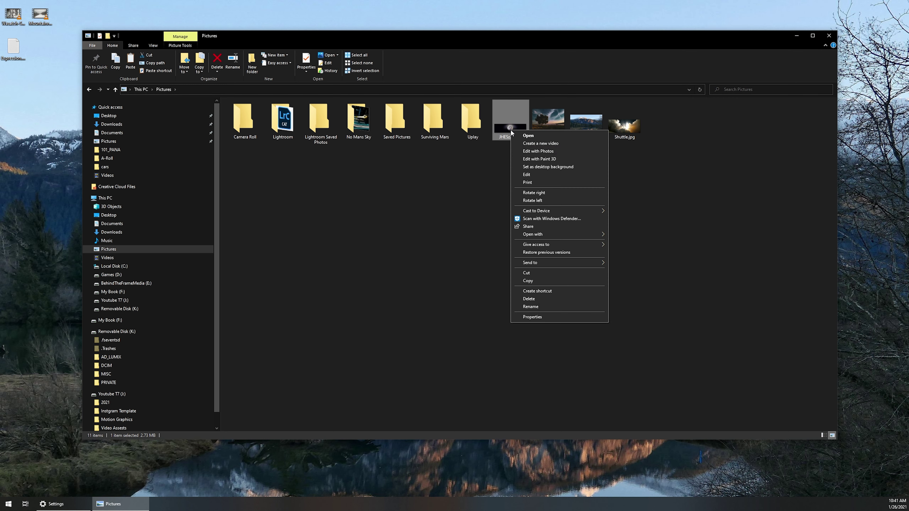
left_click(546, 166)
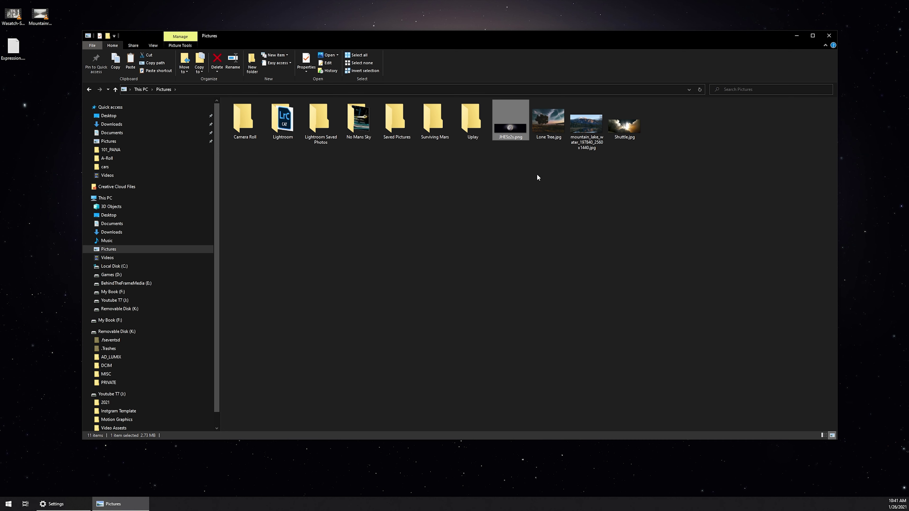
left_click(797, 35)
Step: Open Personalize > Background from the desktop and browse for a picture
right_click(399, 163)
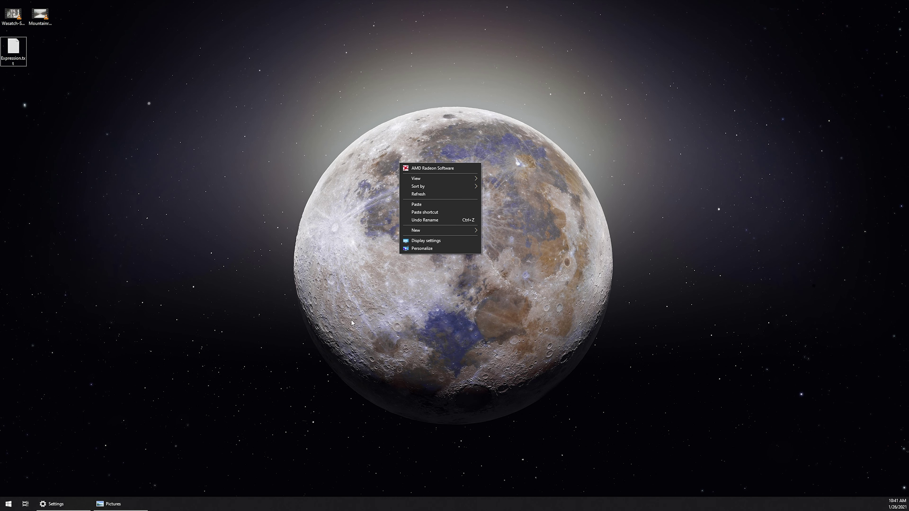
left_click(409, 250)
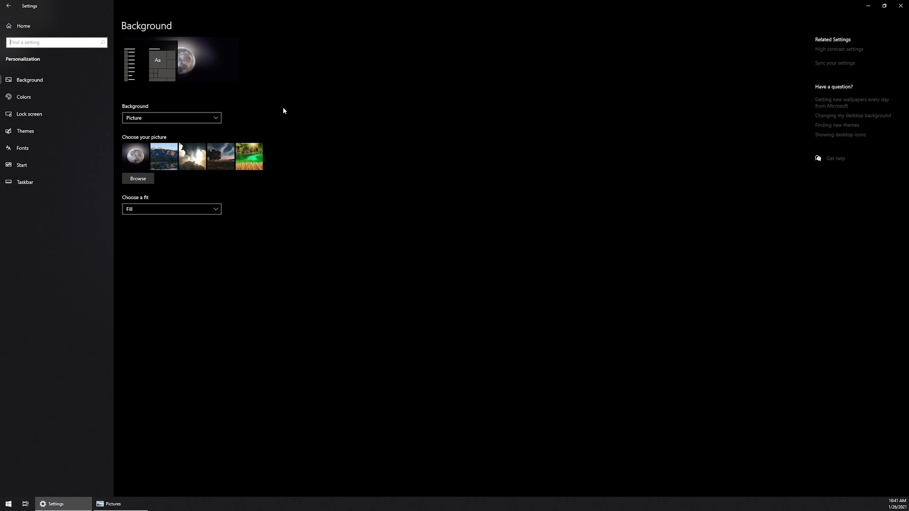
left_click(139, 178)
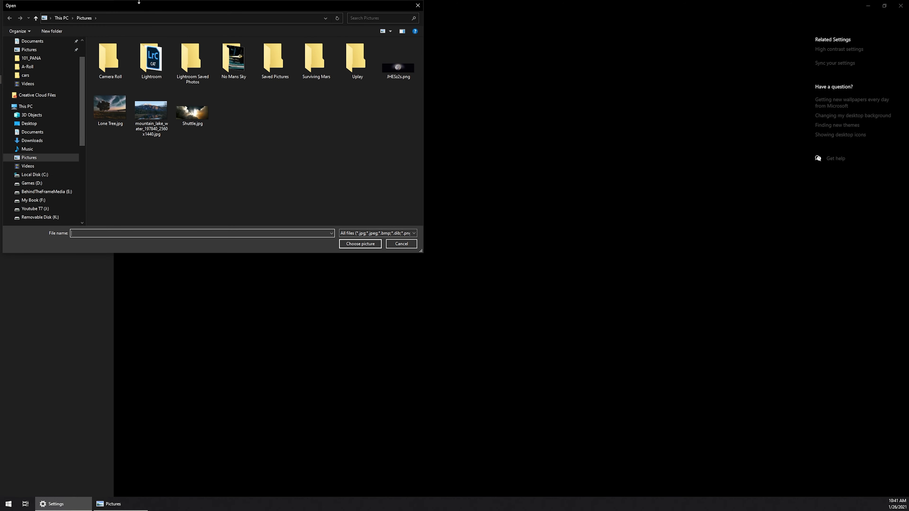
Step: Choose JHESz2s.png as the background picture
left_click_drag(139, 2, 302, 94)
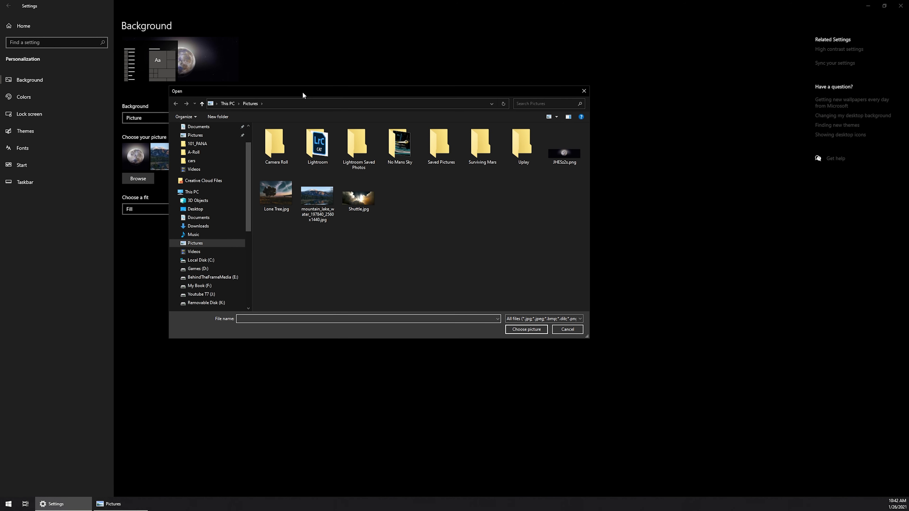
scroll(193, 149, "up", 2)
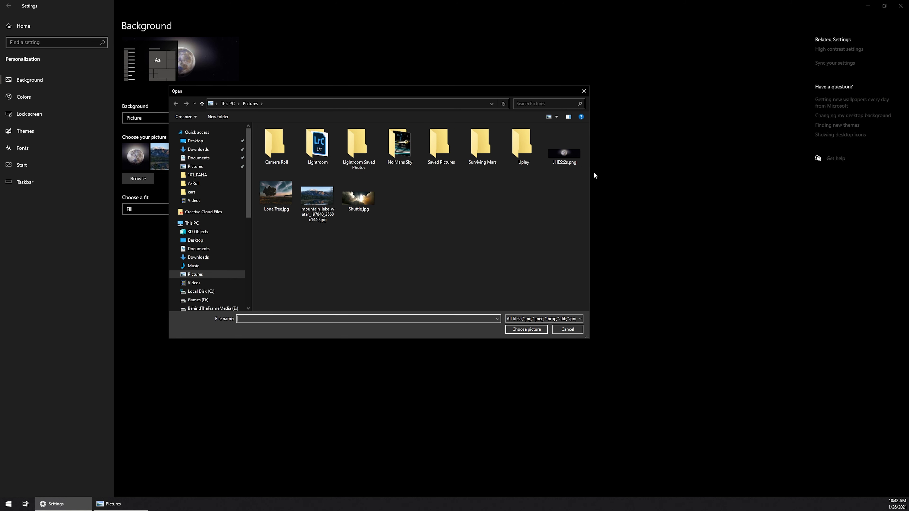
left_click(563, 159)
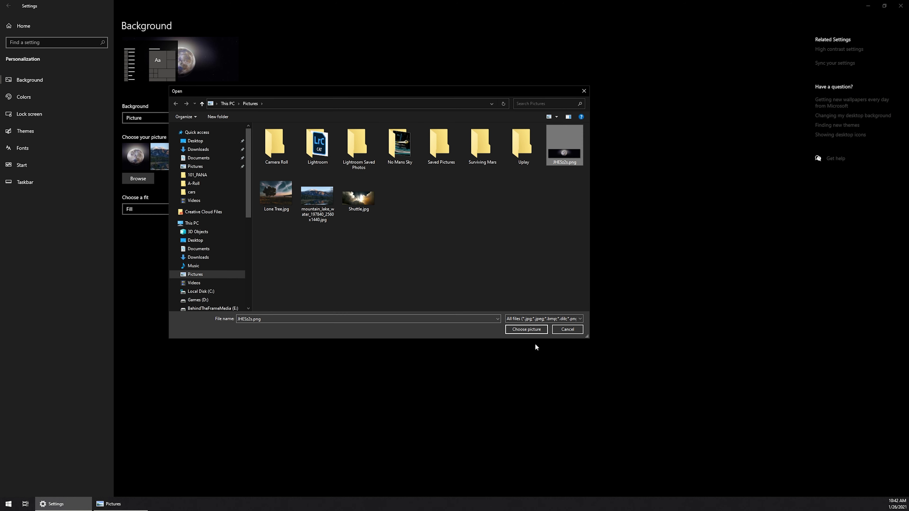
left_click(519, 329)
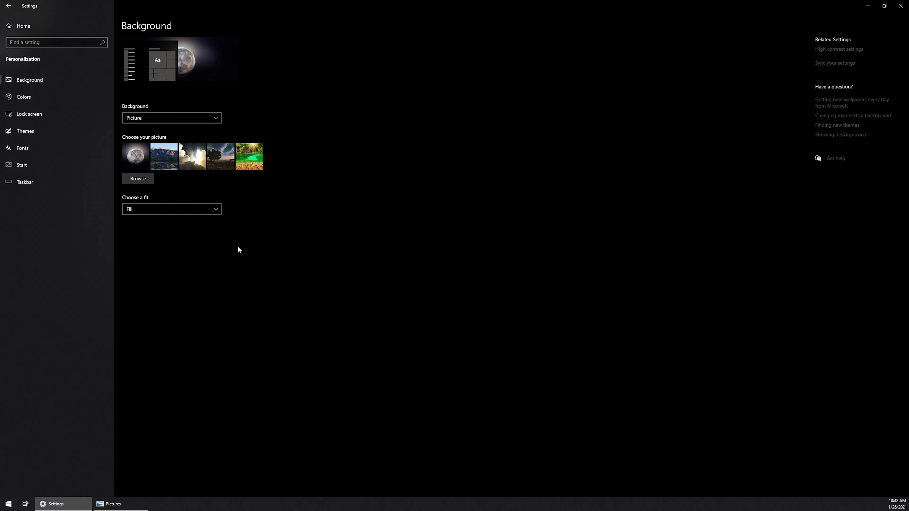
Step: Browse again and choose Lone Tree.jpg as the background picture
left_click(141, 179)
left_click(282, 193)
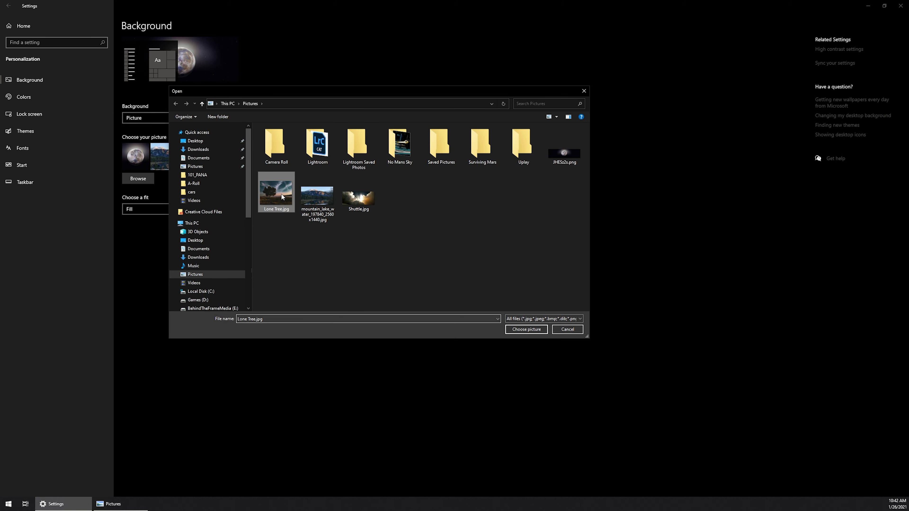
left_click(533, 331)
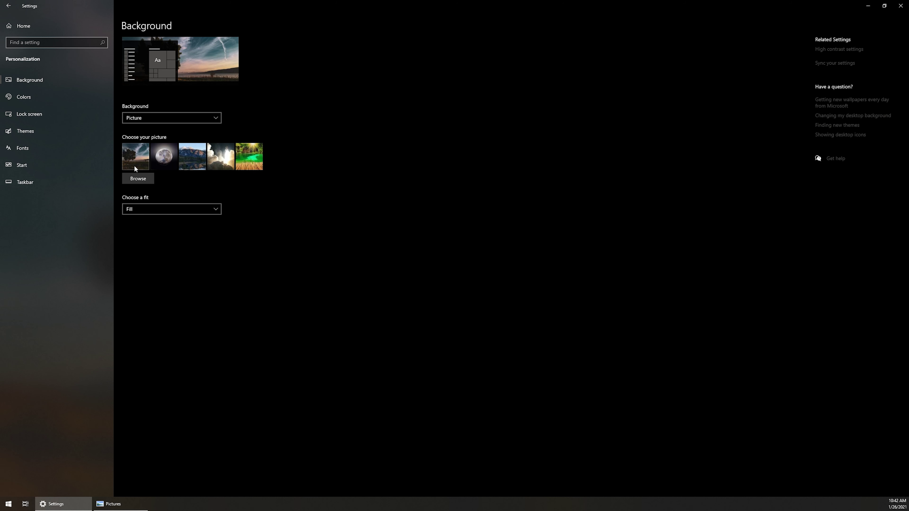
right_click(140, 156)
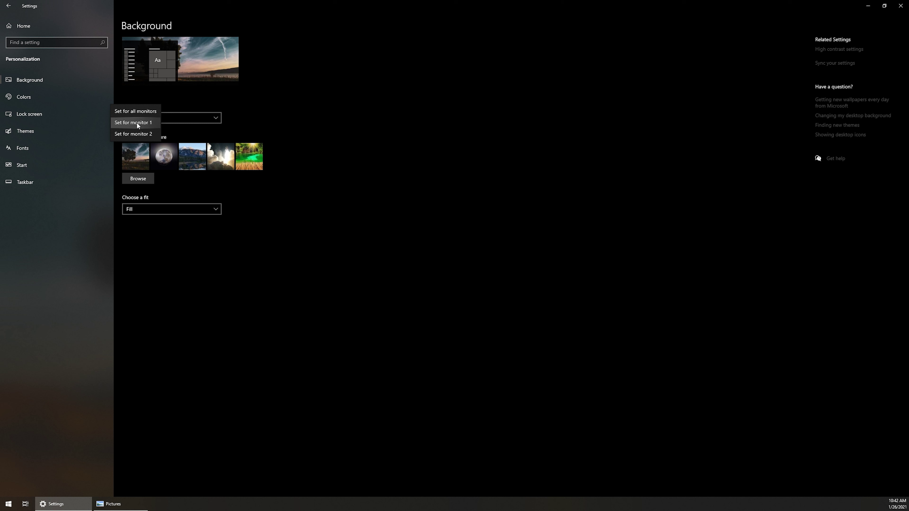
left_click(312, 244)
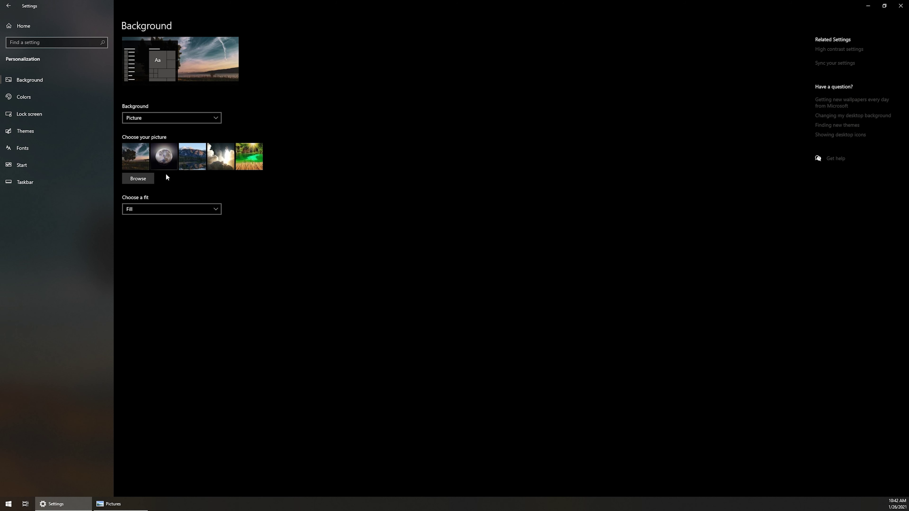
right_click(132, 164)
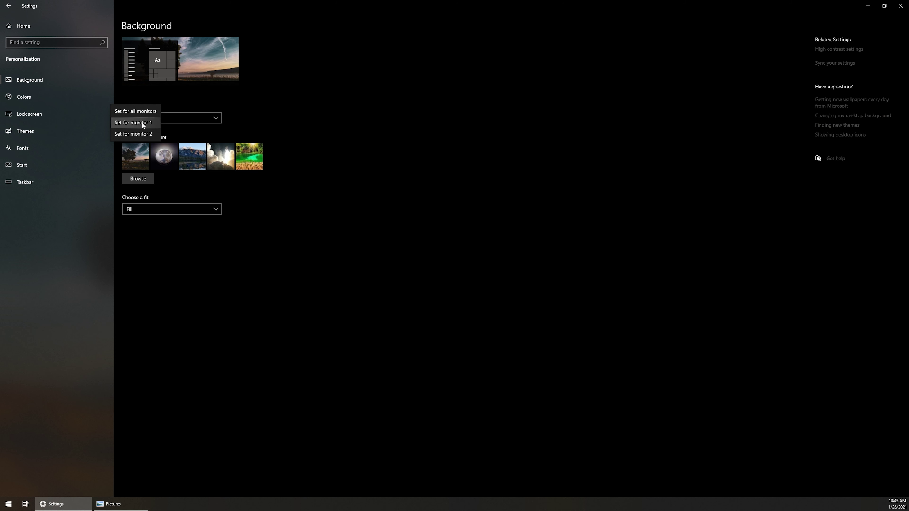
left_click(415, 222)
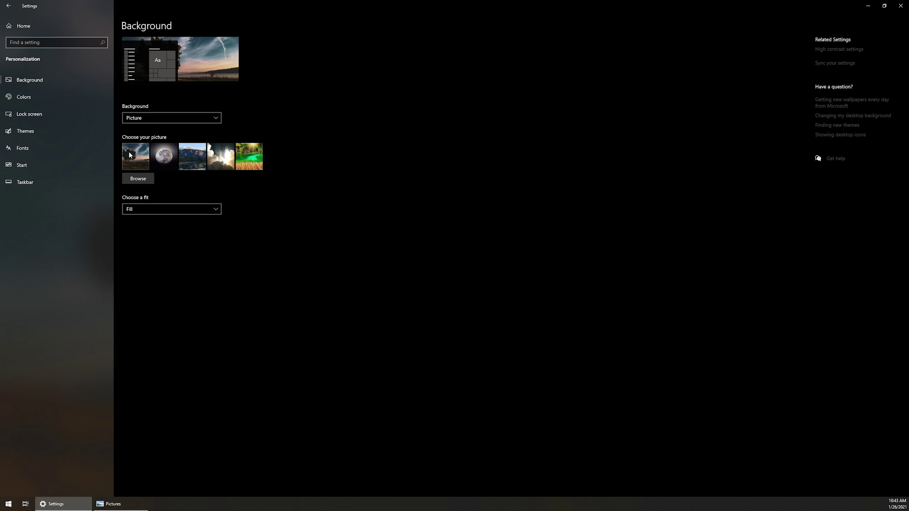
right_click(159, 158)
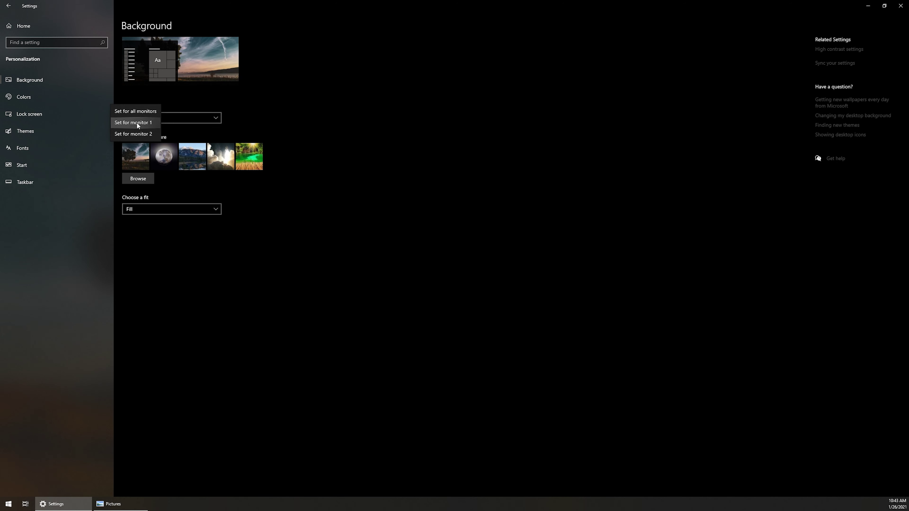
Step: Set the mountain lake picture as the wallpaper for monitor 1
left_click(868, 6)
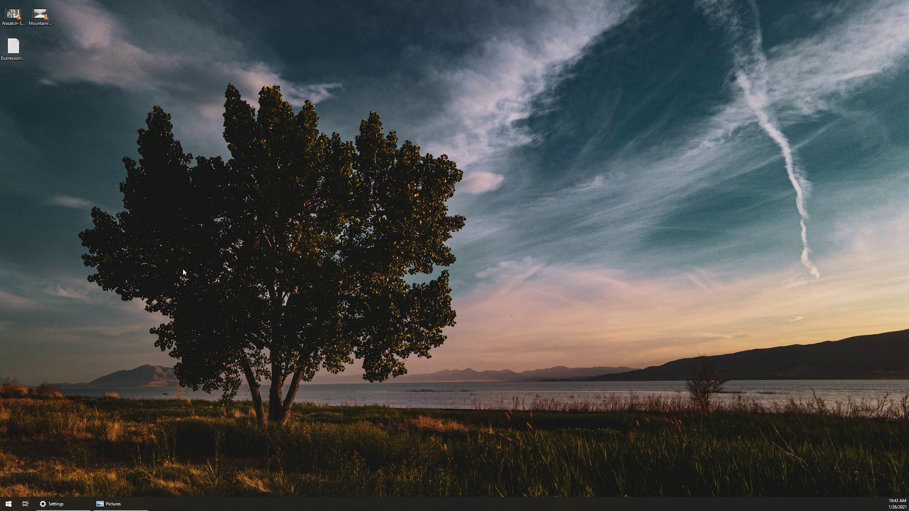
left_click(125, 505)
left_click(59, 503)
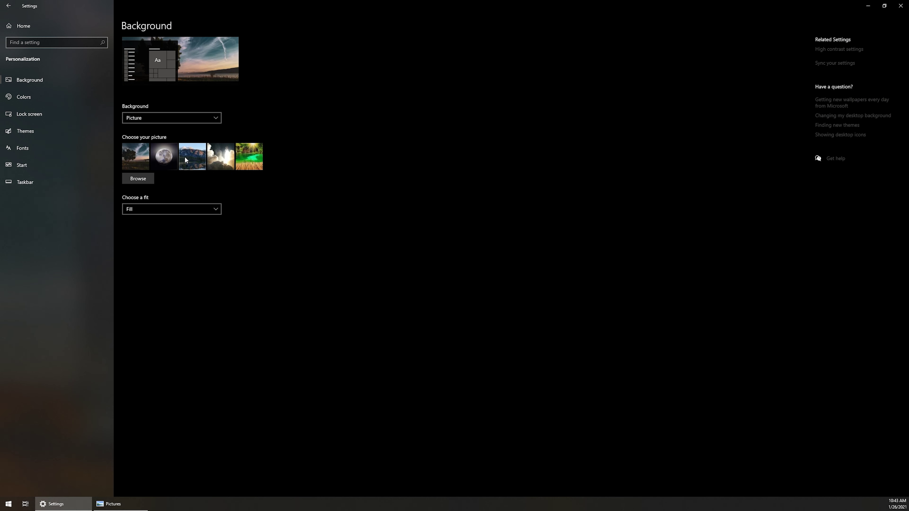
right_click(192, 159)
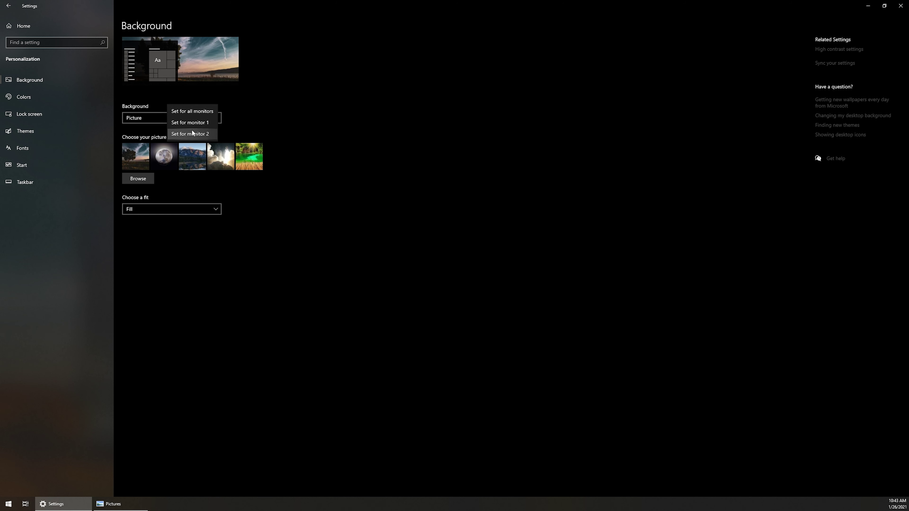
left_click(183, 120)
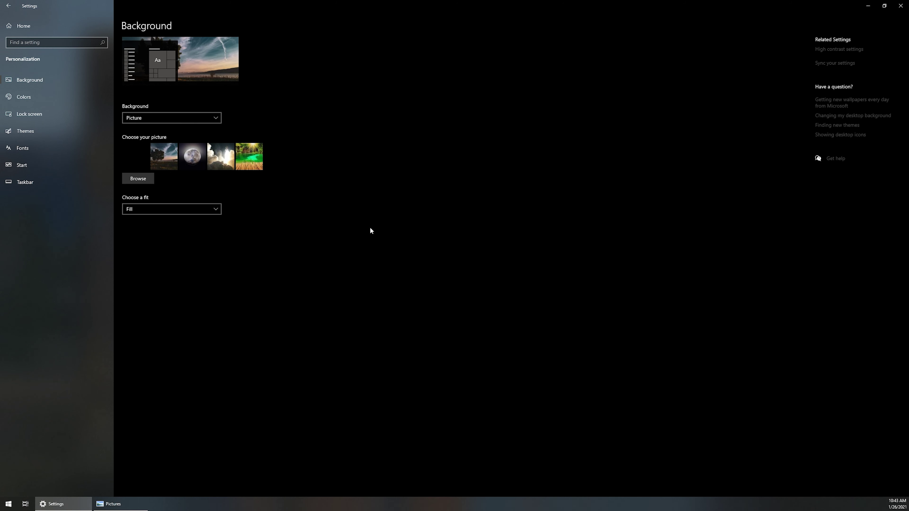
Step: Close the Pictures folder window and return to the Background settings
left_click(868, 6)
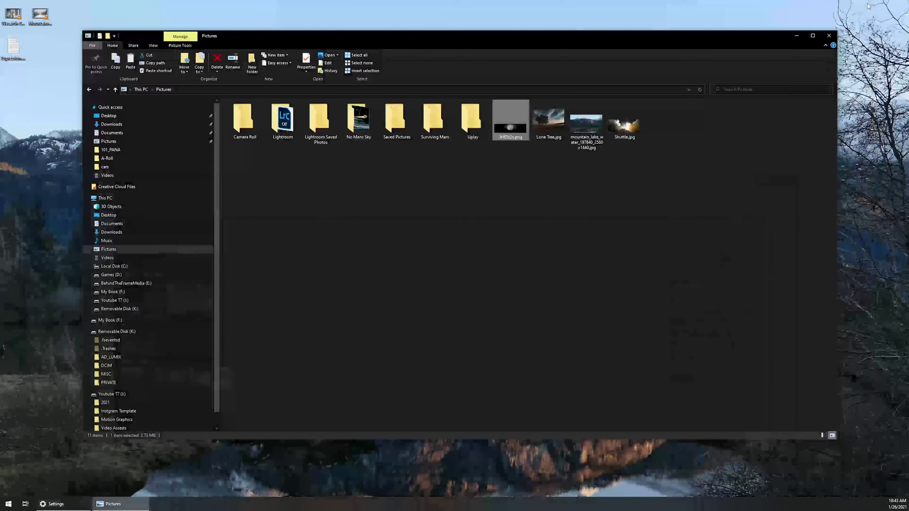
left_click(823, 37)
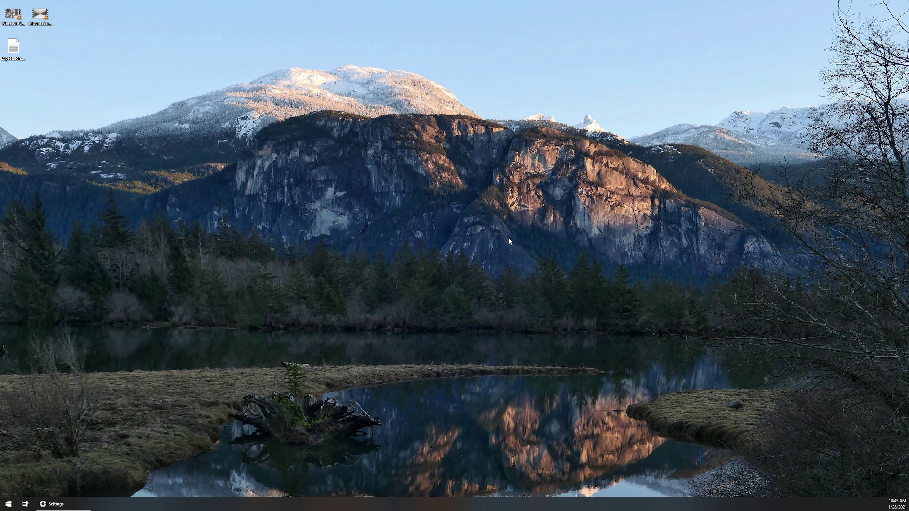
left_click(84, 503)
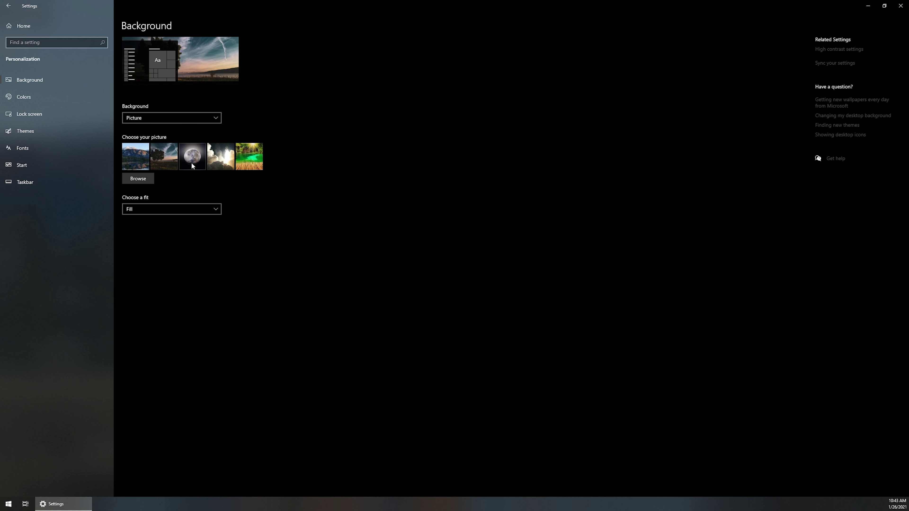
right_click(191, 162)
Step: Set the moon picture for monitor 2 and leave the fit on Fill
left_click(187, 134)
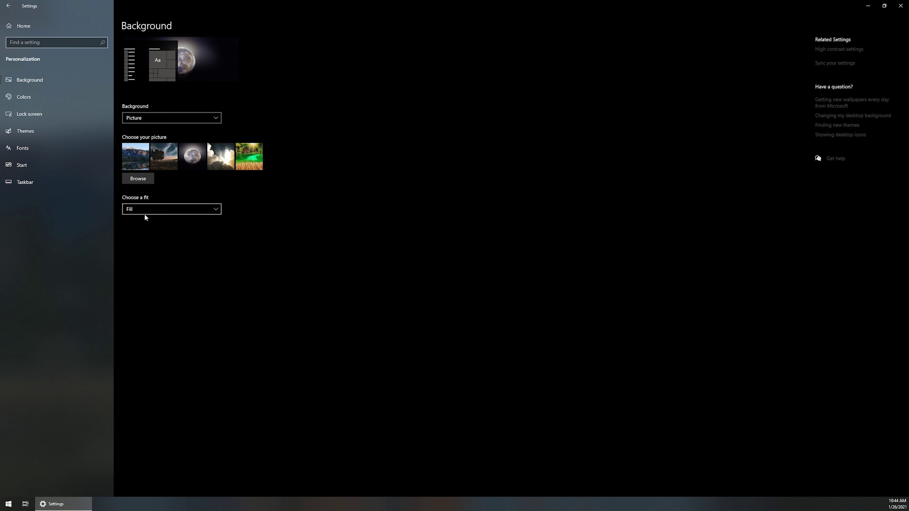
left_click(157, 212)
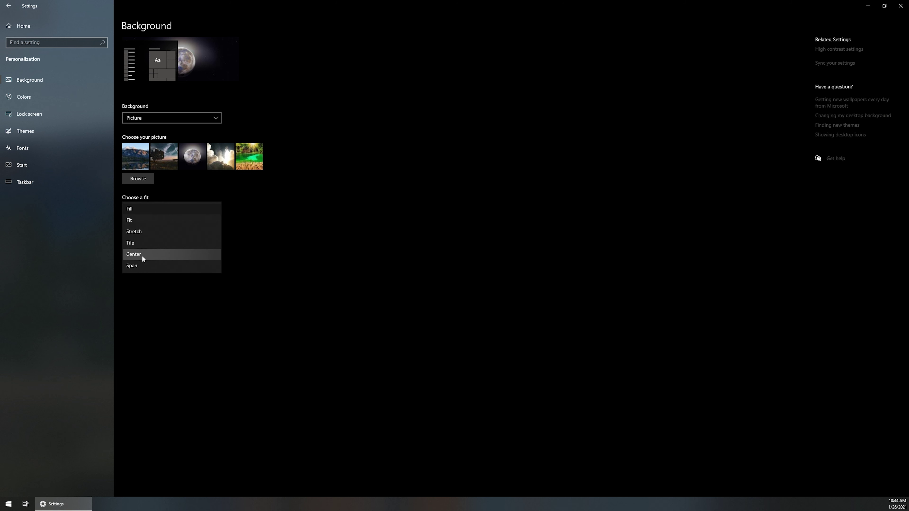
left_click(357, 282)
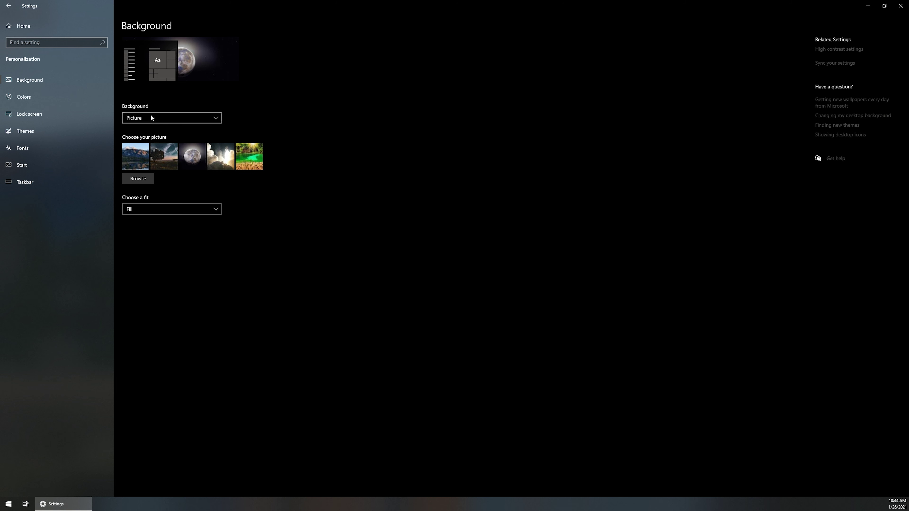
Step: Switch the background to Solid color Gray dark, cancelling a custom colour preview
left_click(131, 118)
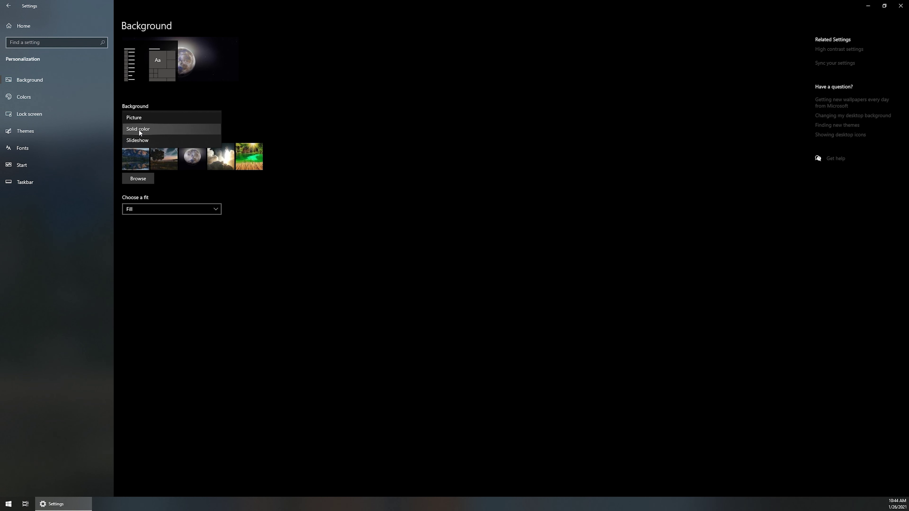
left_click(138, 129)
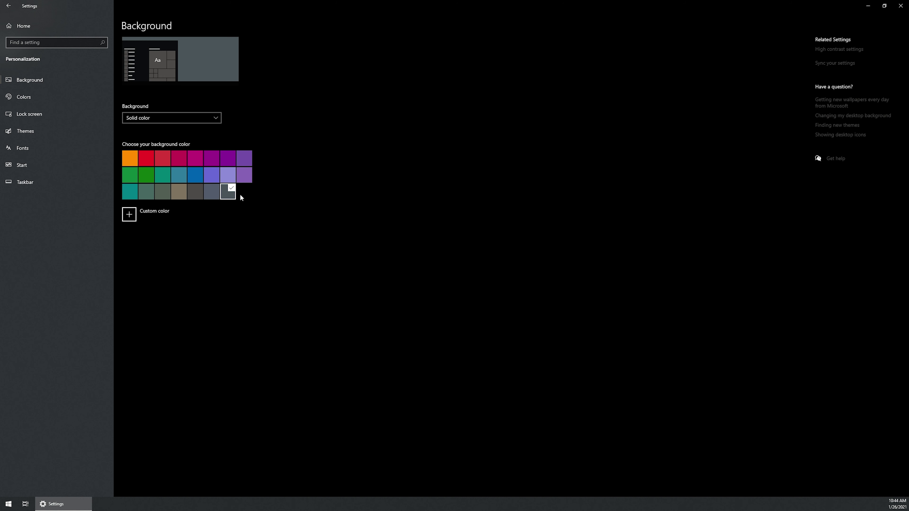
left_click(129, 214)
mouse_move(449, 258)
left_mouse_down()
mouse_move(432, 205)
mouse_move(456, 250)
mouse_move(436, 220)
mouse_move(445, 245)
left_mouse_up()
left_click(489, 320)
left_click(868, 6)
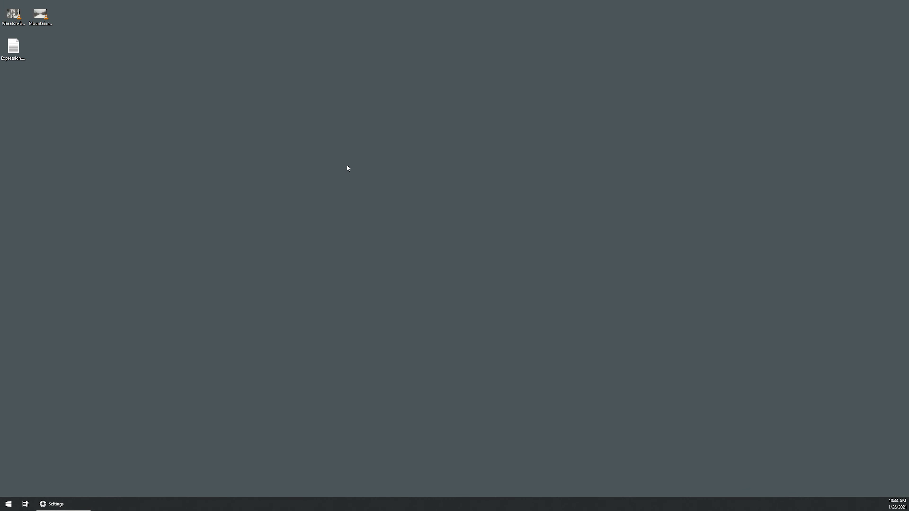
left_click(53, 504)
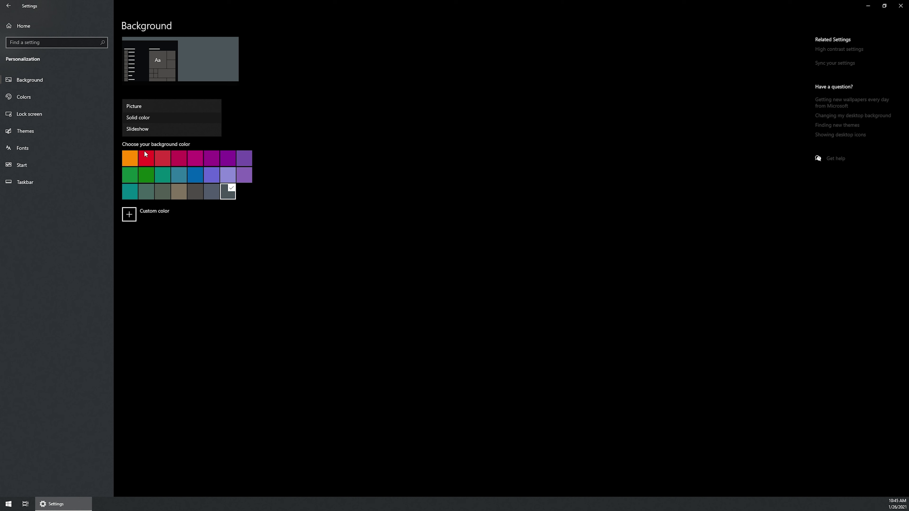
Step: Make the background a Pictures-album slideshow changing every 30 minutes
left_click(139, 129)
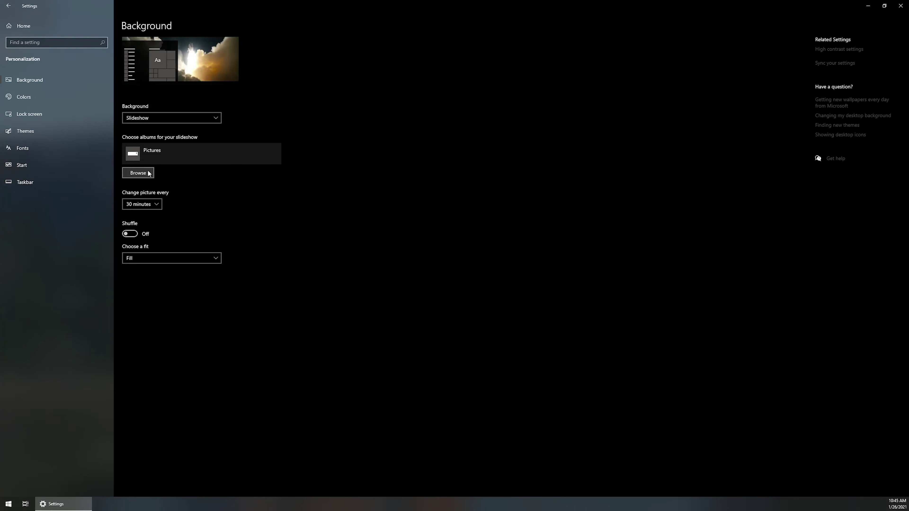
left_click(137, 174)
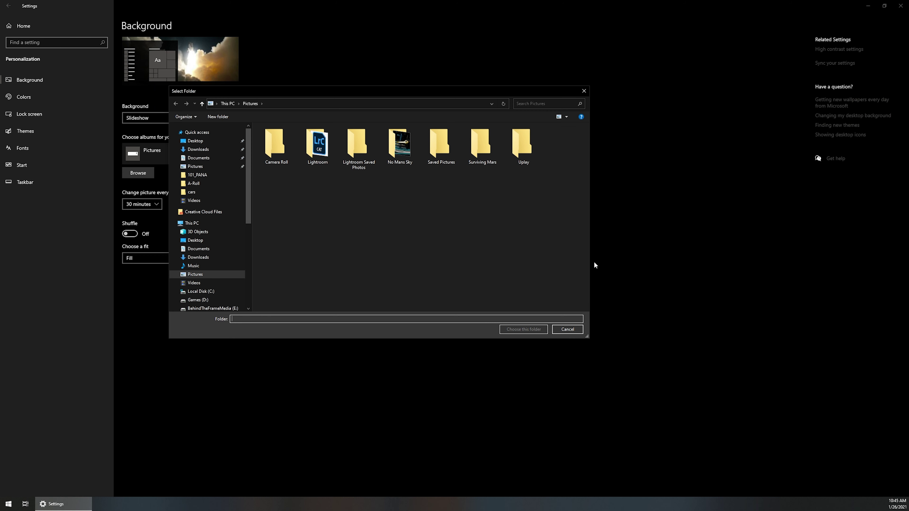
left_click(567, 330)
left_click(148, 205)
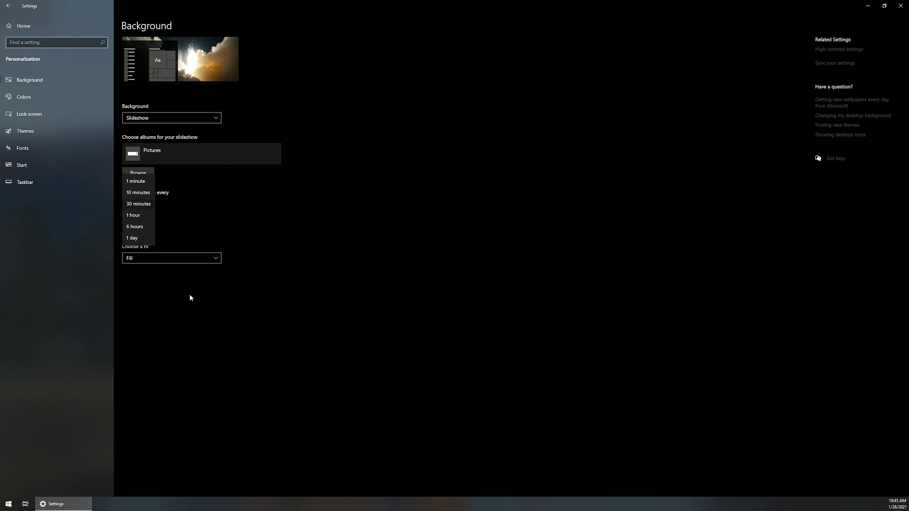
left_click(173, 293)
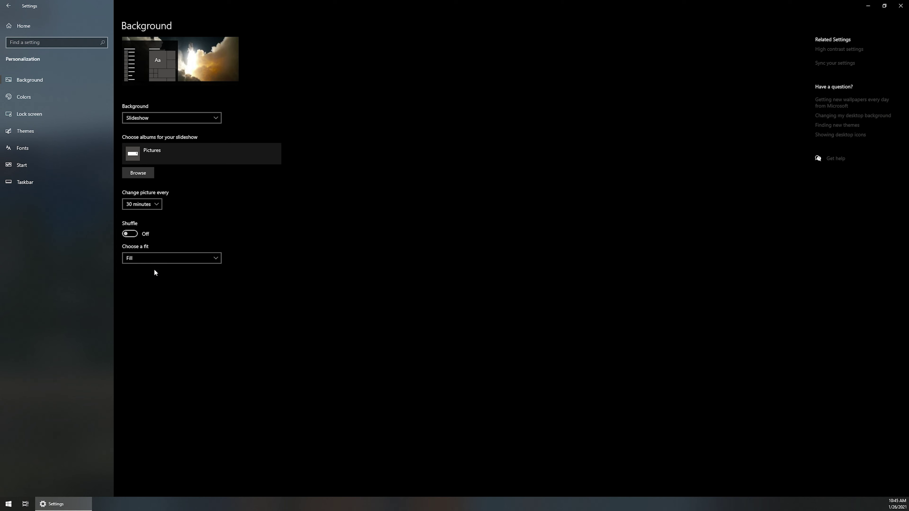
Step: Show the slideshow fit choices: Fill, Fit, Stretch, Tile, Center and Span
left_click(127, 259)
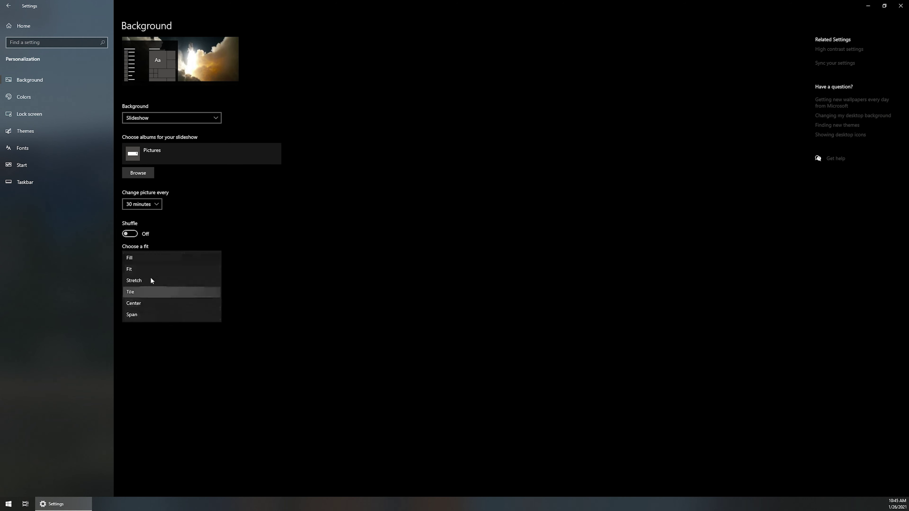